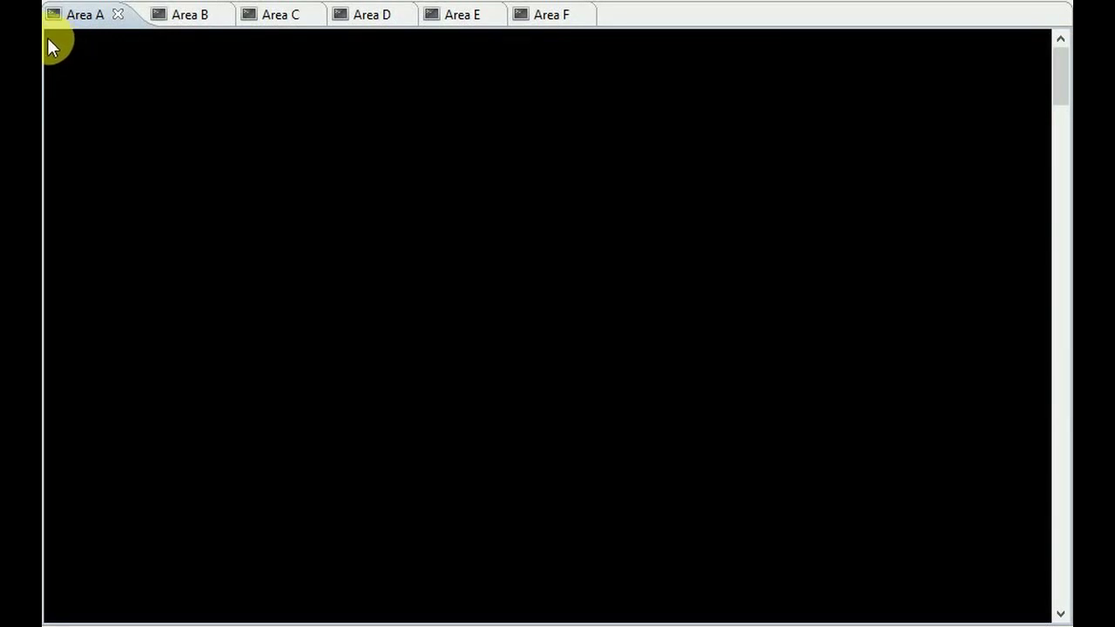
Step: Redisplay the booking with IR and examine the dates, routes and times of its two flight segments
{"action": "left_click", "coordinate": [48, 44]}
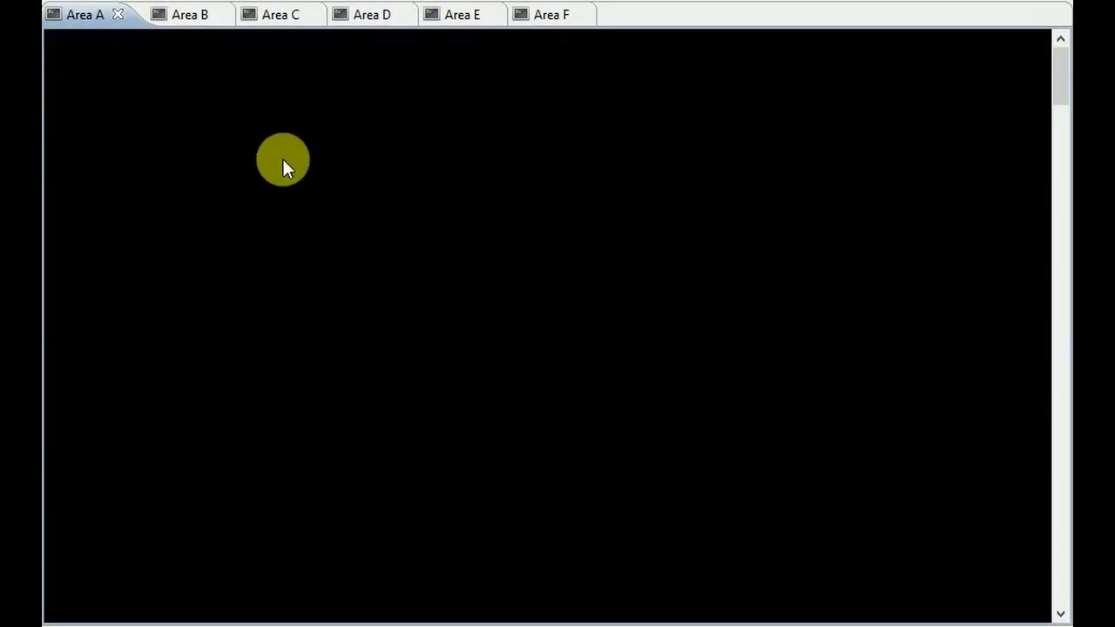
{"action": "type", "text": "IR"}
{"action": "key", "text": "Return"}
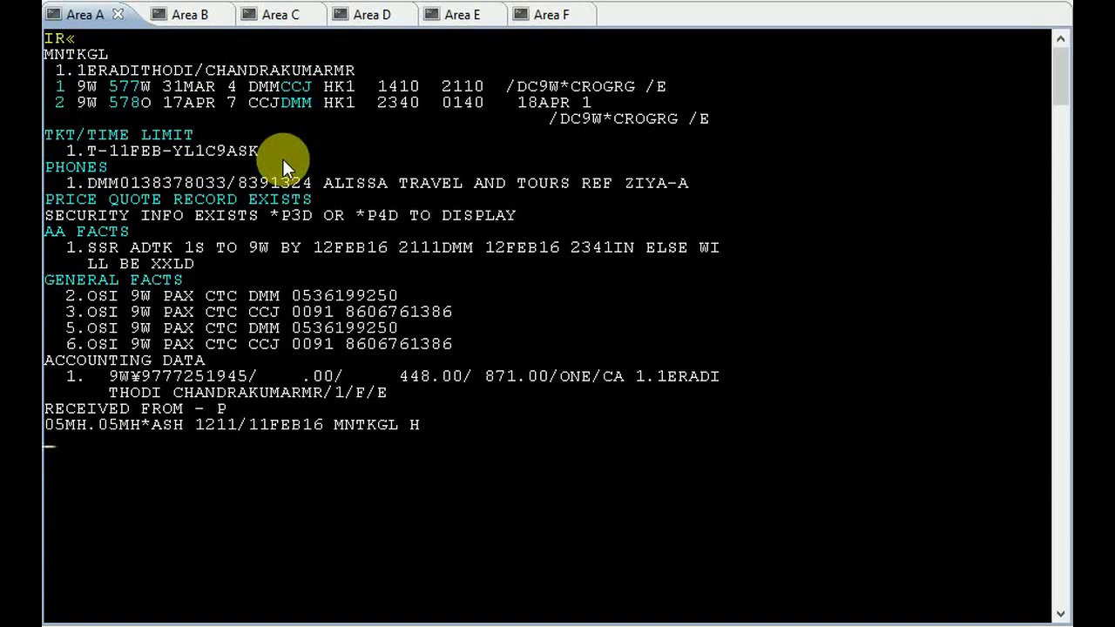
{"action": "left_click", "coordinate": [169, 88]}
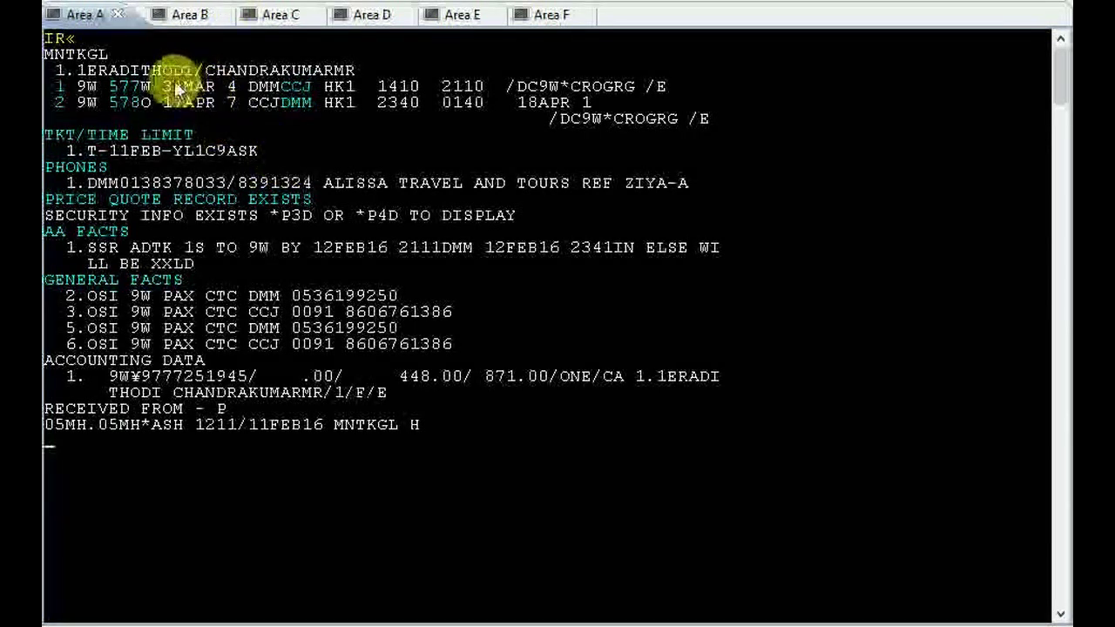
{"action": "left_click_drag", "start_coordinate": [199, 90], "coordinate": [460, 87]}
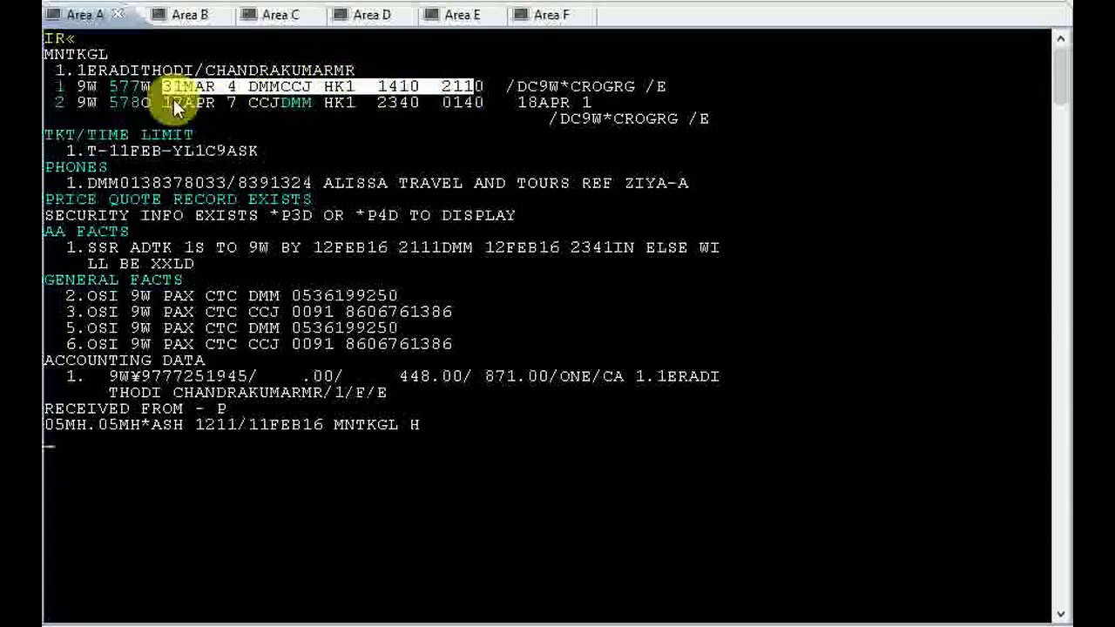
{"action": "left_click_drag", "start_coordinate": [165, 102], "coordinate": [477, 105]}
Step: Display the electronic ticket record with WETR*2 and compare both coupons' dates with the booked flight segments
{"action": "type", "text": "W"}
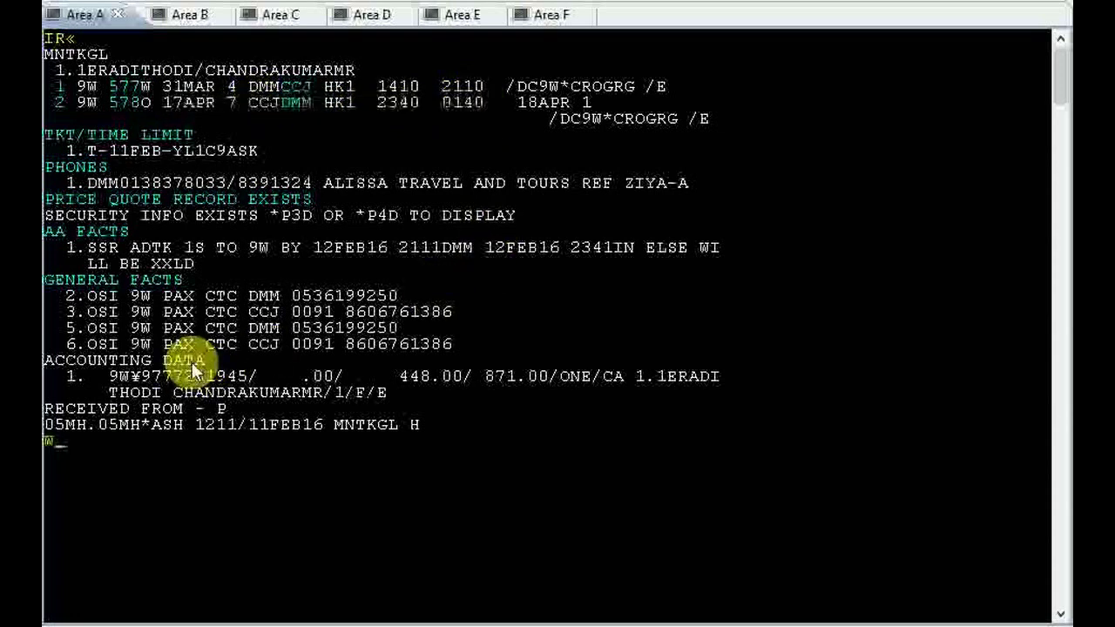
{"action": "type", "text": "ETR*2«"}
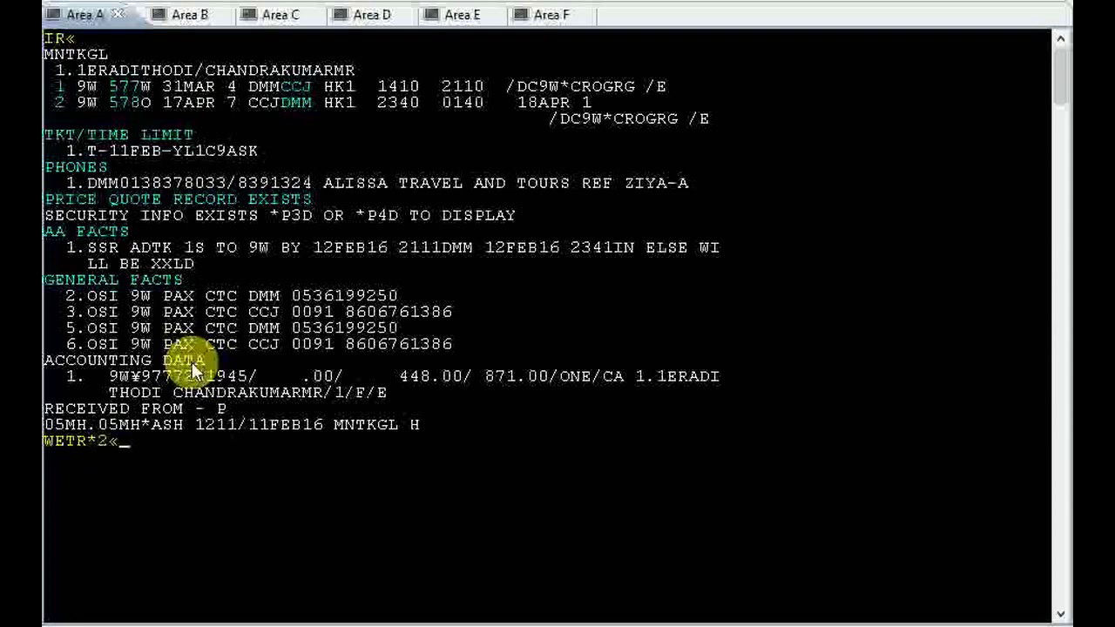
{"action": "key", "text": "Return"}
{"action": "scroll", "coordinate": [357, 410], "scroll_direction": "up", "scroll_amount": 5}
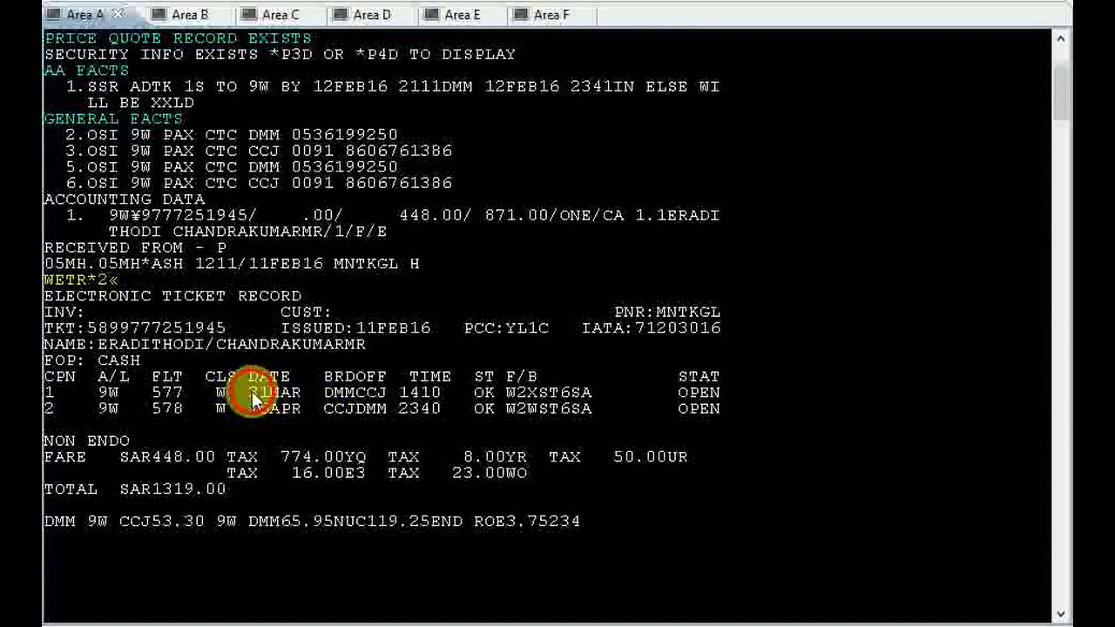
{"action": "left_click_drag", "start_coordinate": [252, 391], "coordinate": [601, 393]}
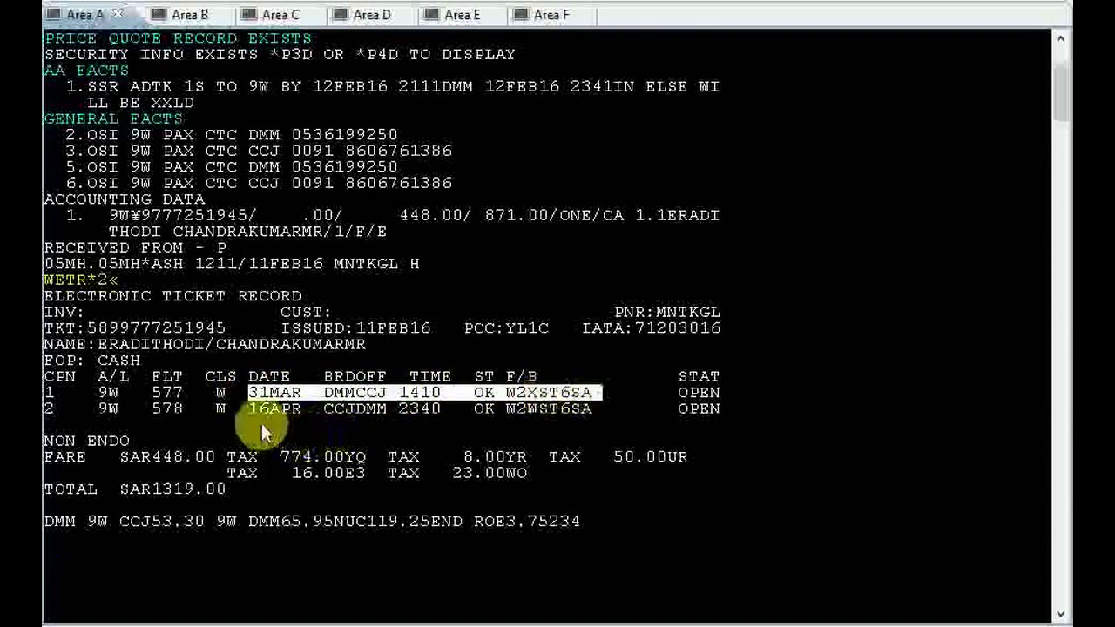
{"action": "left_click_drag", "start_coordinate": [250, 408], "coordinate": [587, 406]}
{"action": "scroll", "coordinate": [653, 449], "scroll_direction": "up", "scroll_amount": 3}
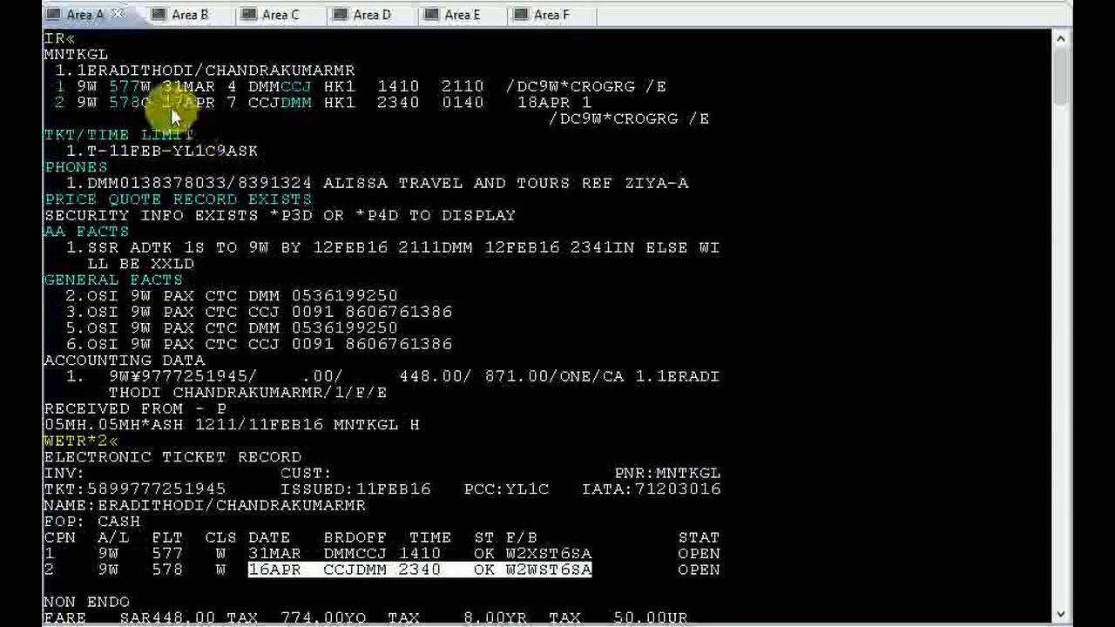
{"action": "left_click_drag", "start_coordinate": [162, 102], "coordinate": [490, 118]}
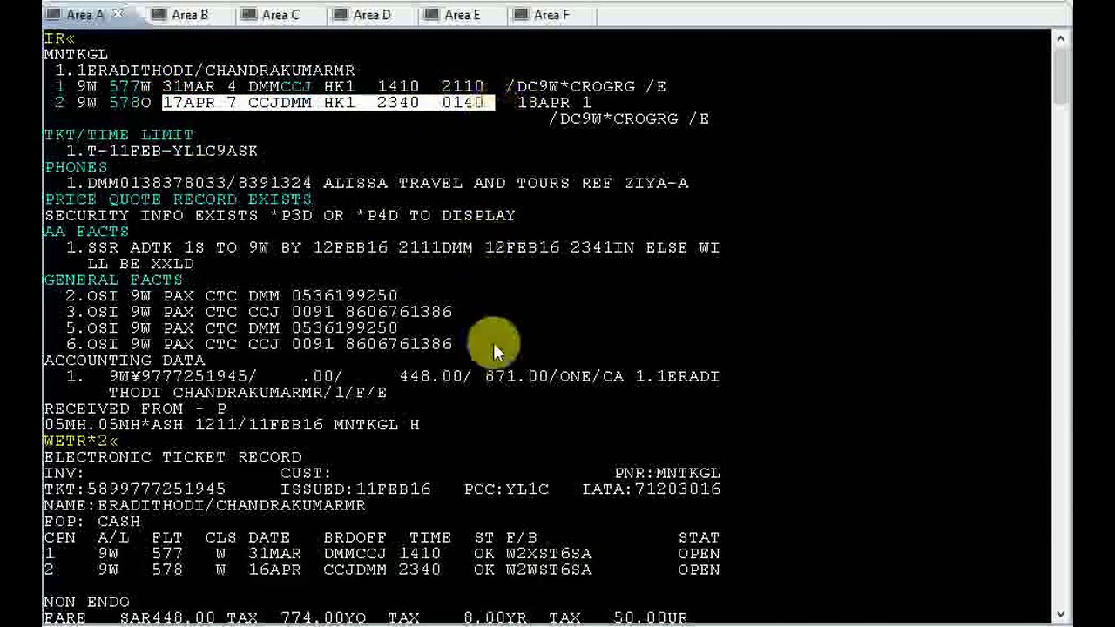
{"action": "scroll", "coordinate": [493, 342], "scroll_direction": "down", "scroll_amount": 6}
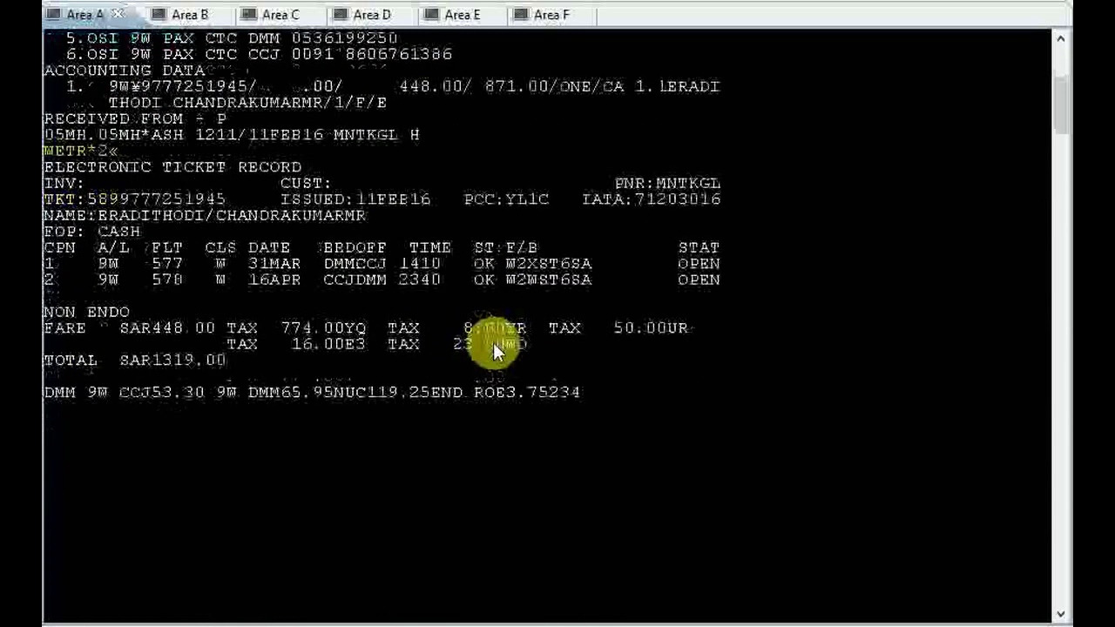
Step: Request historical round-trip fares DMM-CCJ on 9W for ticketing 11FEB16 and travel 31MAR16, using FQ11FEB16DMMCCJ31MAR16-9W¥RT
{"action": "left_click", "coordinate": [48, 431]}
{"action": "type", "text": "FQ"}
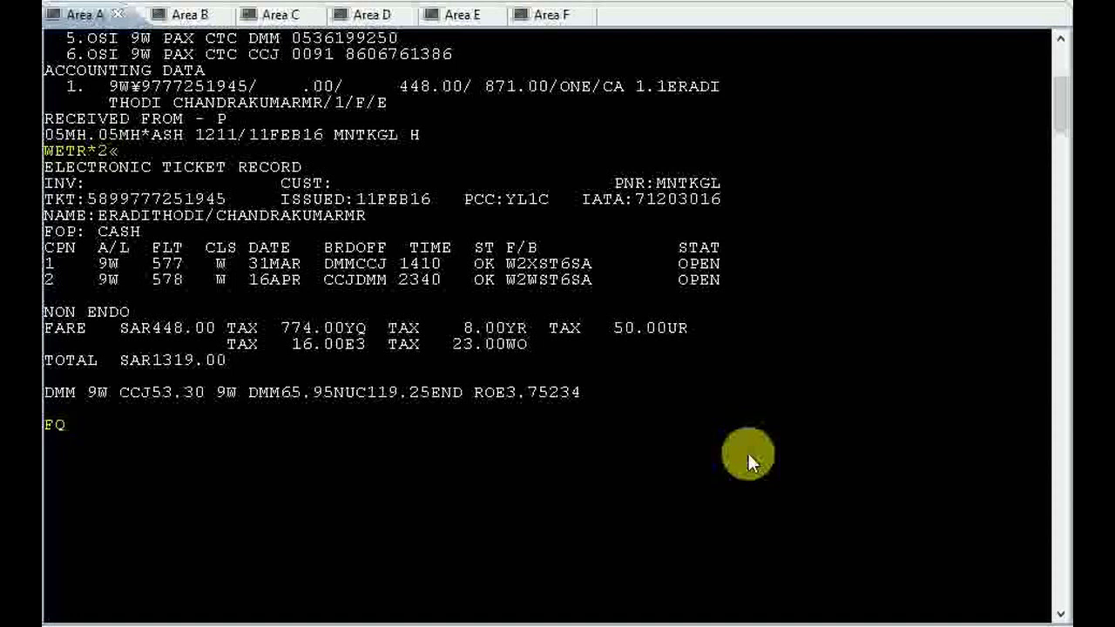
{"action": "type", "text": "11FEB16"}
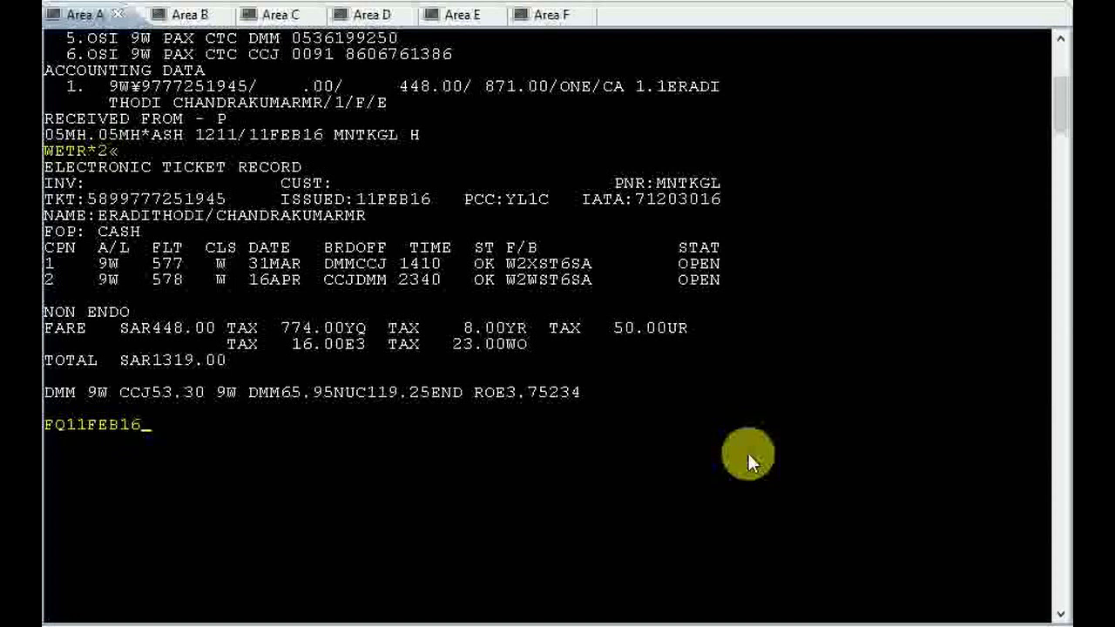
{"action": "type", "text": "DMMCCJ"}
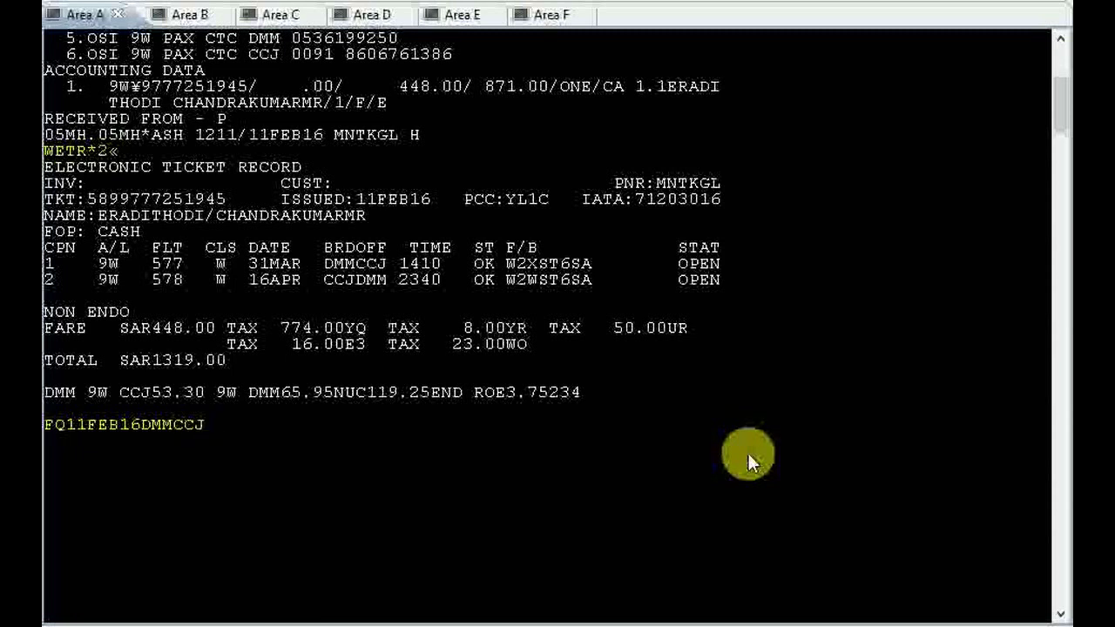
{"action": "type", "text": "31MAR16"}
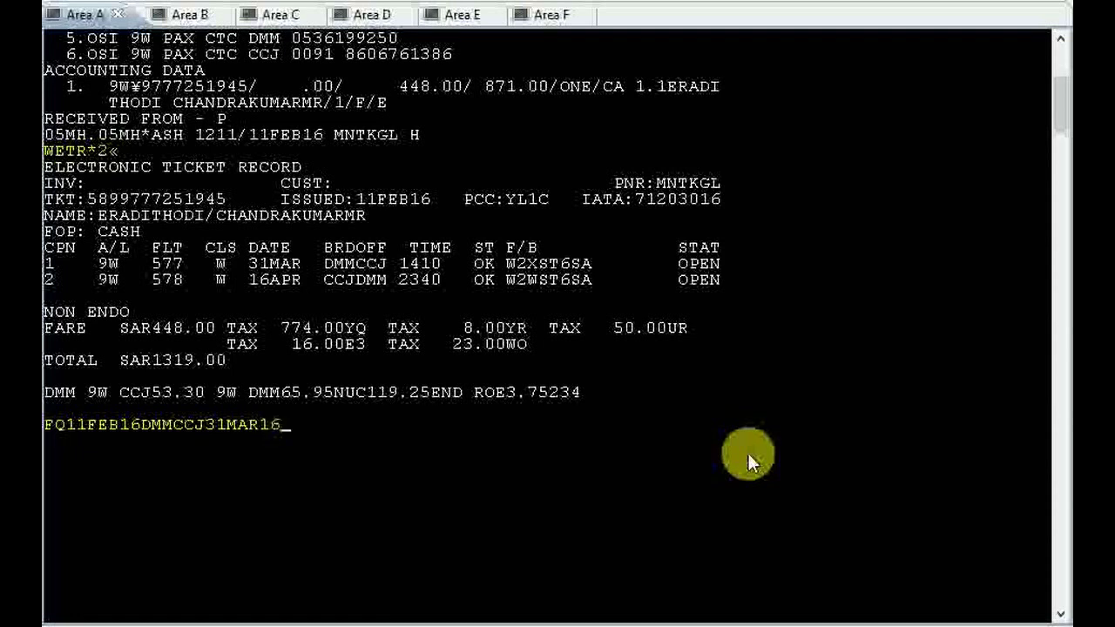
{"action": "type", "text": "-9W¥RT"}
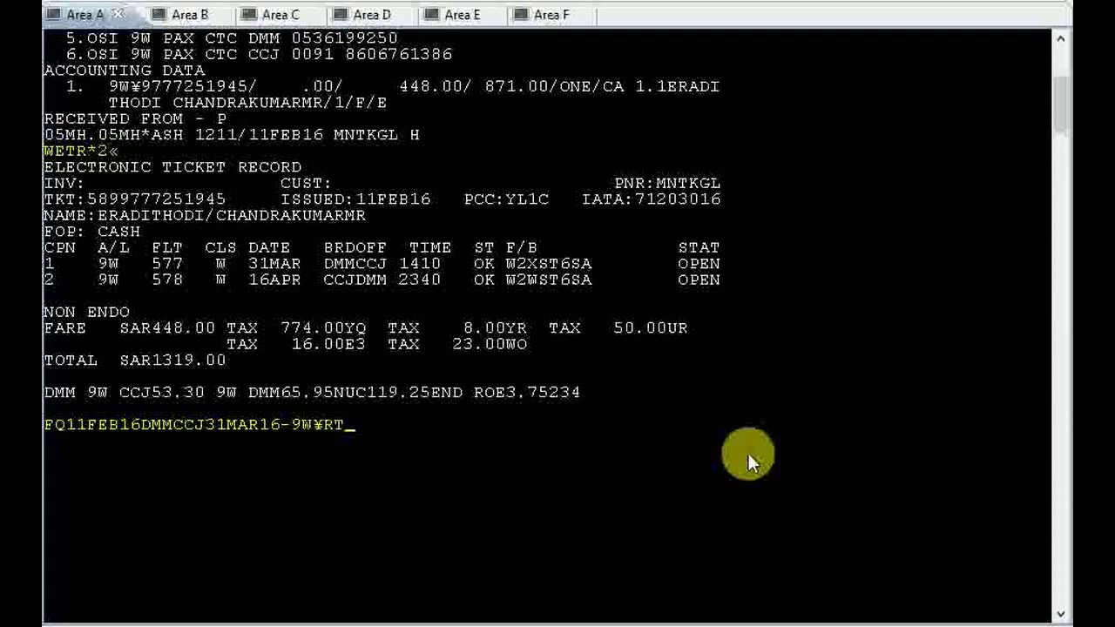
{"action": "key", "text": "Return"}
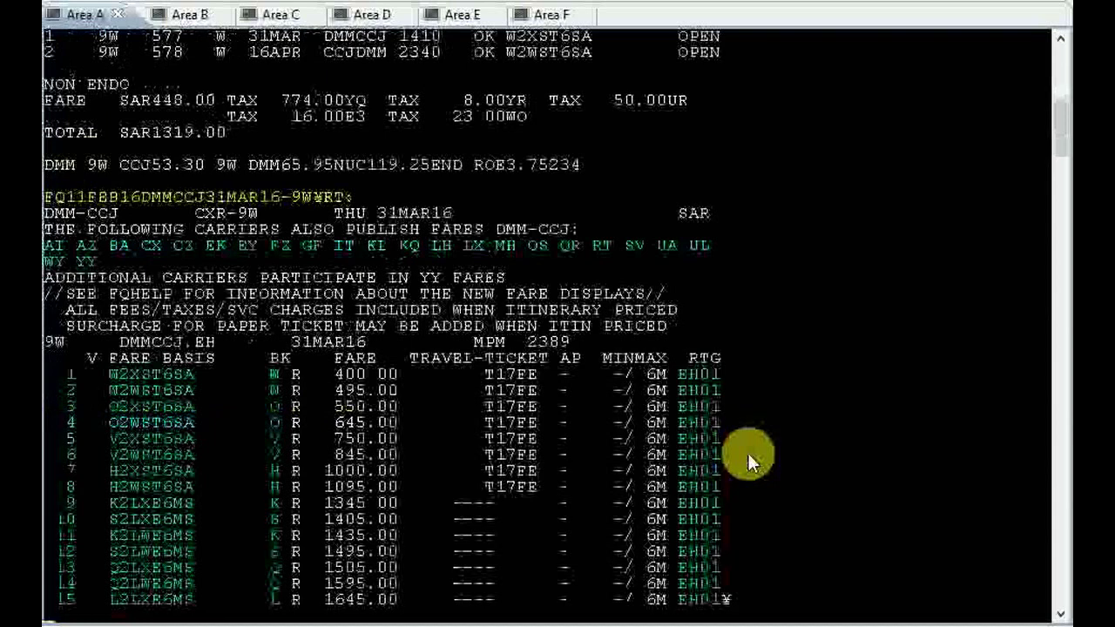
Step: Match the first coupon's fare basis to the fare list and display its rule menu with RD1*M
{"action": "scroll", "coordinate": [750, 452], "scroll_direction": "up", "scroll_amount": 4}
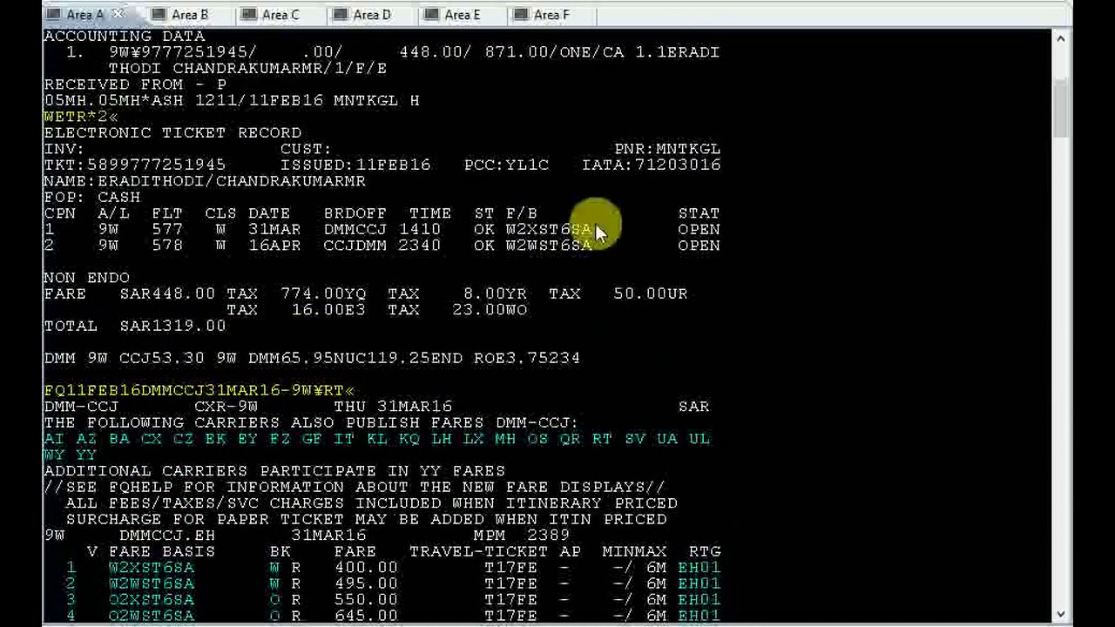
{"action": "left_click_drag", "start_coordinate": [582, 235], "coordinate": [520, 233]}
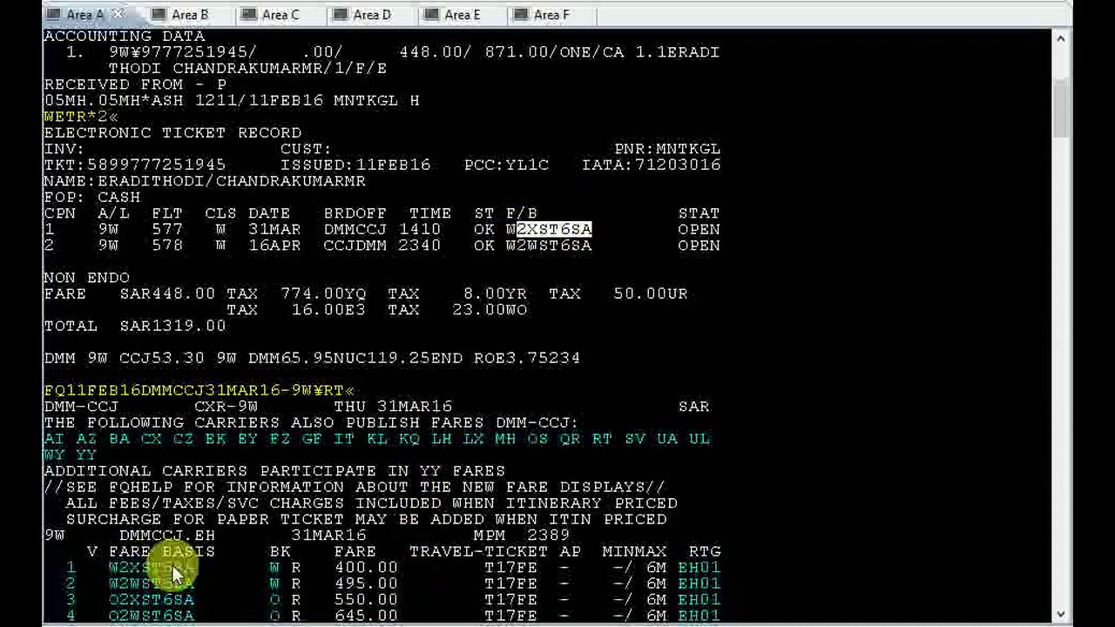
{"action": "type", "text": "RD1*M"}
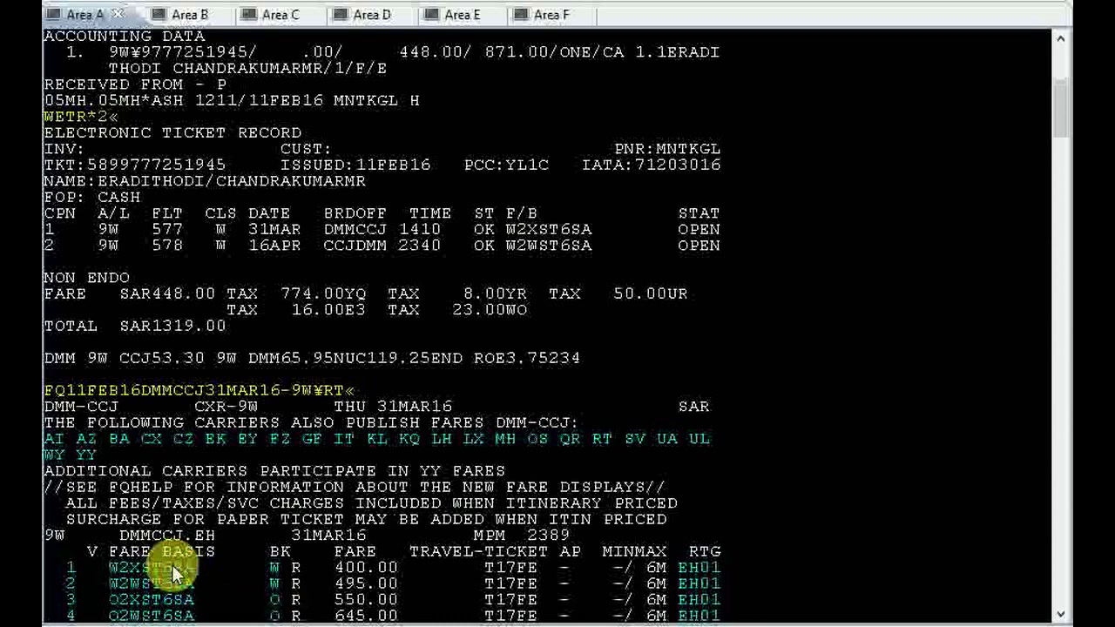
{"action": "key", "text": "Return"}
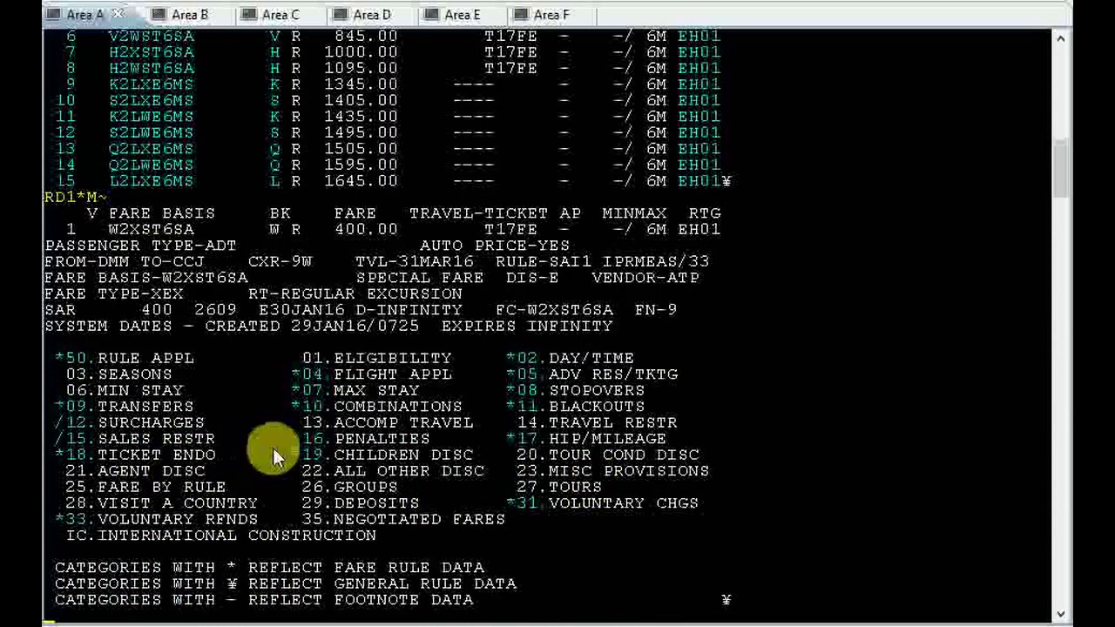
Step: Display fare rule category 16, Penalties, and examine the change charge and its accompanying note
{"action": "left_click", "coordinate": [323, 438]}
{"action": "key", "text": "Return"}
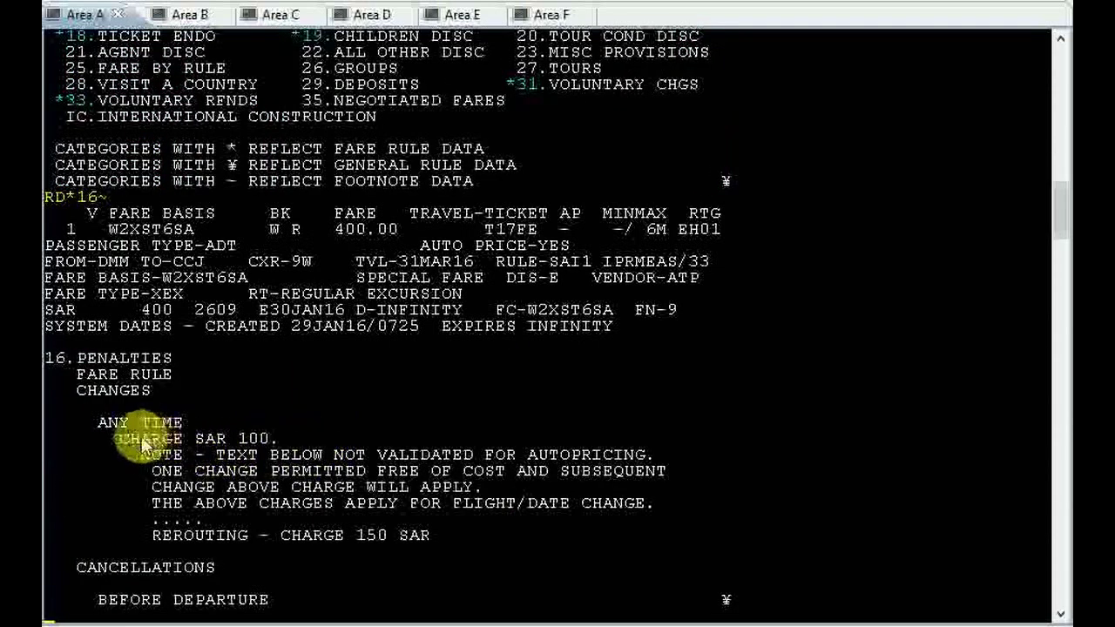
{"action": "left_click_drag", "start_coordinate": [119, 438], "coordinate": [246, 439]}
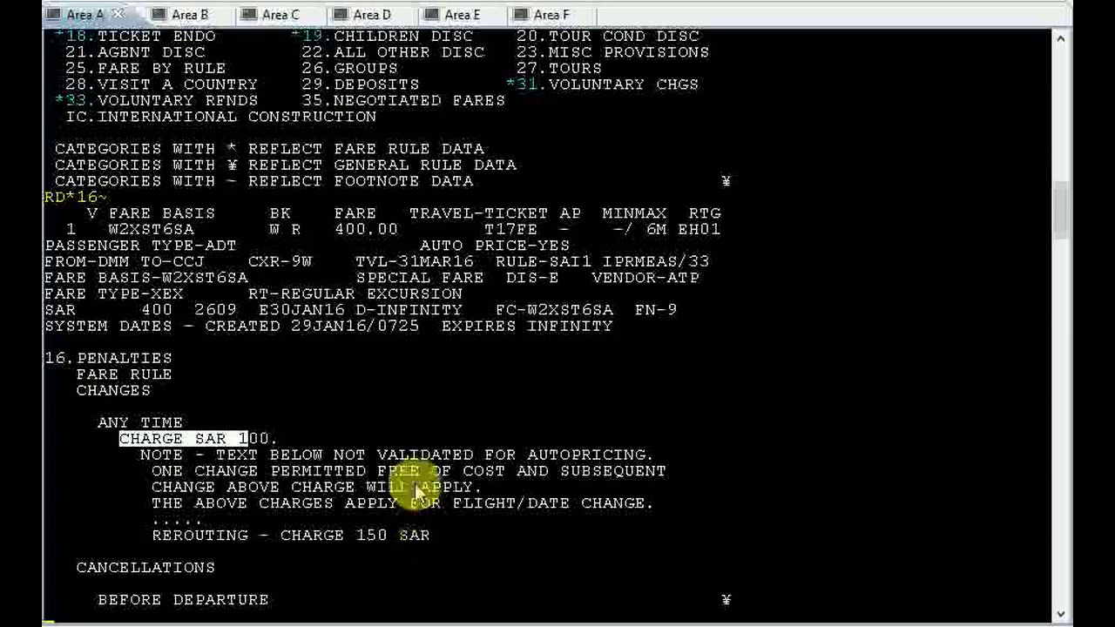
{"action": "left_click_drag", "start_coordinate": [153, 470], "coordinate": [492, 492]}
{"action": "scroll", "coordinate": [484, 501], "scroll_direction": "down", "scroll_amount": 3}
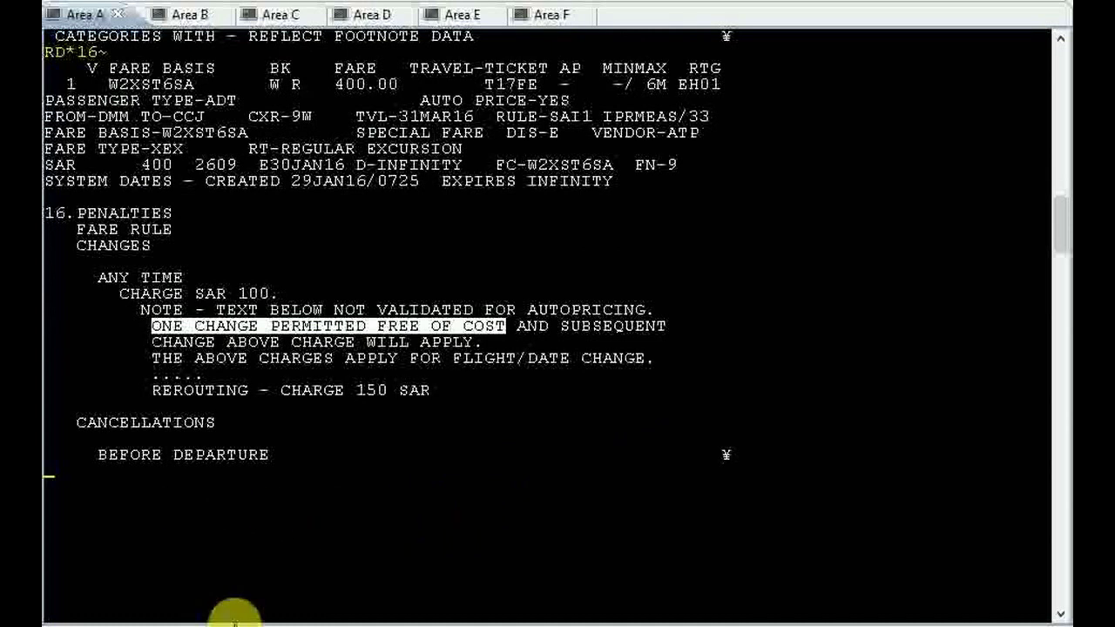
Step: Redisplay the booking with IR and list its ticketing details with *T
{"action": "type", "text": "IR"}
{"action": "key", "text": "Return"}
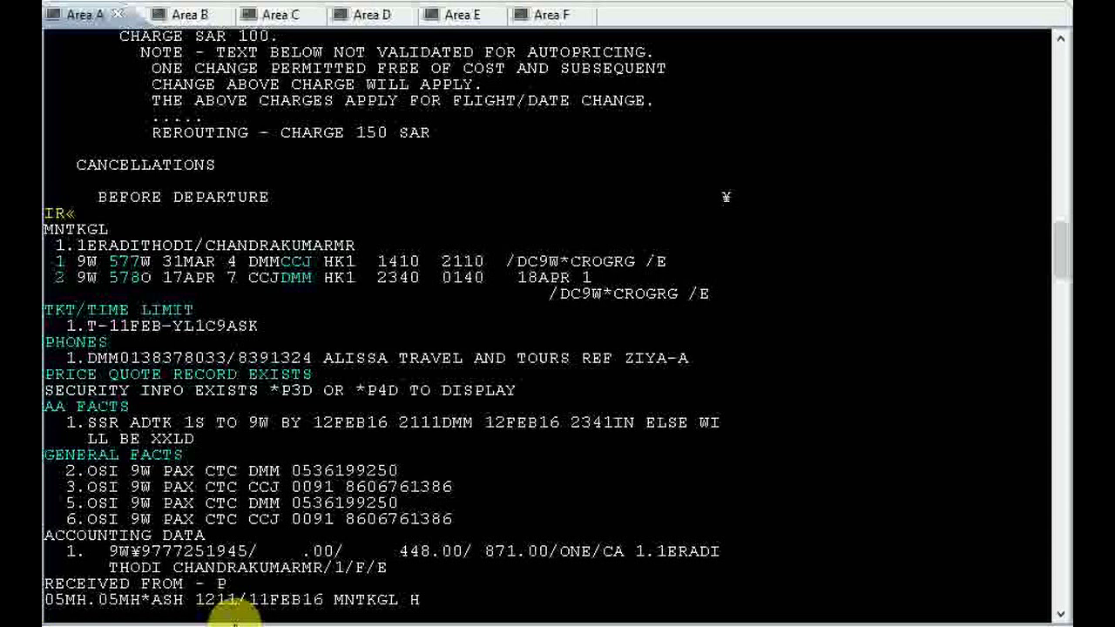
{"action": "type", "text": "*T«"}
{"action": "key", "text": "Return"}
Step: Start a WFR exchange of the booking's copied ticket number with ¥A9W, then mark both coupons and NEXT with X and submit
{"action": "type", "text": "WFR"}
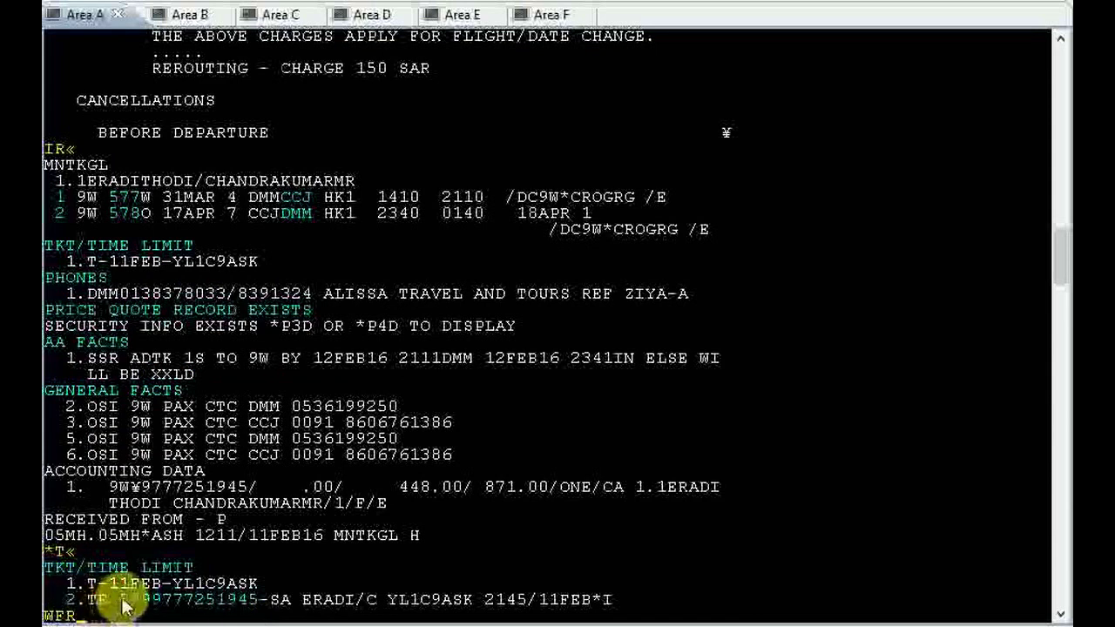
{"action": "left_click_drag", "start_coordinate": [120, 599], "coordinate": [258, 599]}
{"action": "right_click", "coordinate": [262, 601]}
{"action": "left_click", "coordinate": [301, 610]}
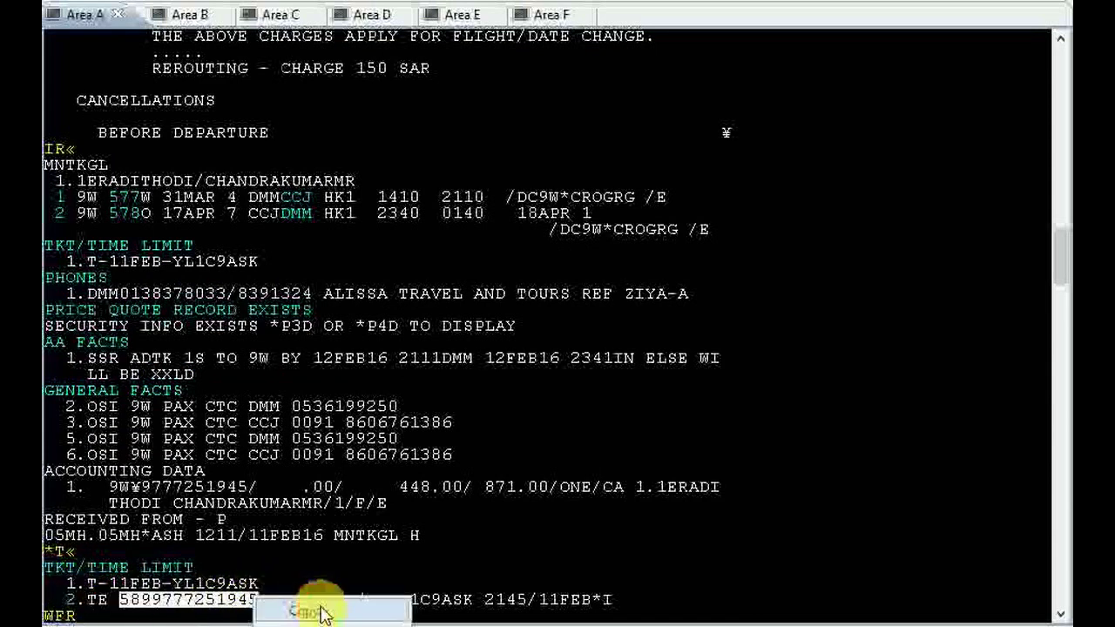
{"action": "left_click", "coordinate": [87, 616]}
{"action": "key", "text": "ctrl+v"}
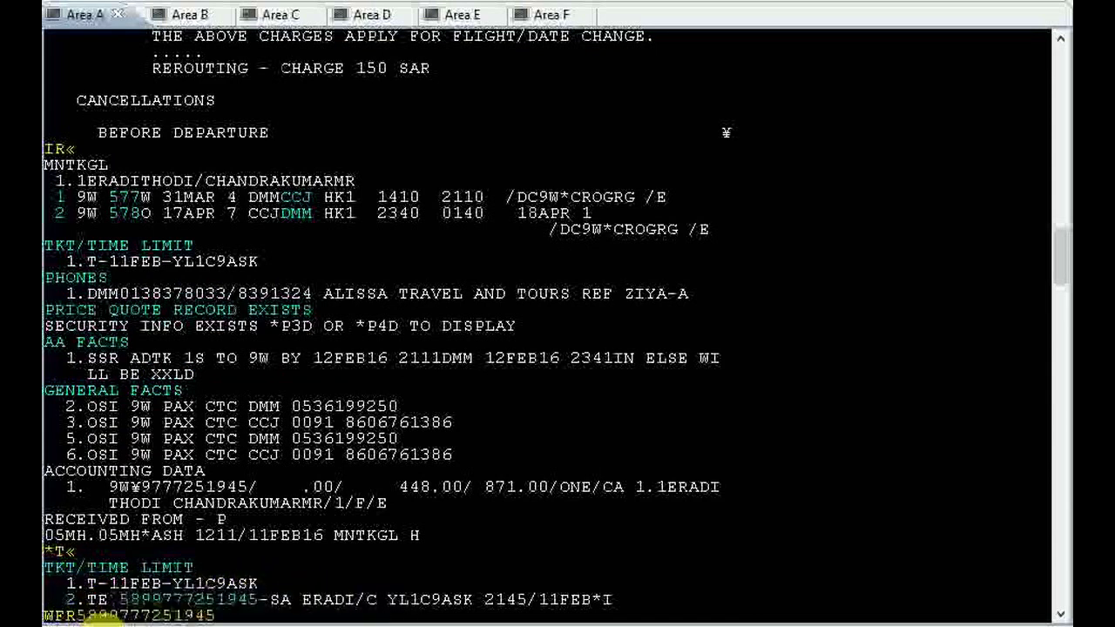
{"action": "type", "text": "¥A"}
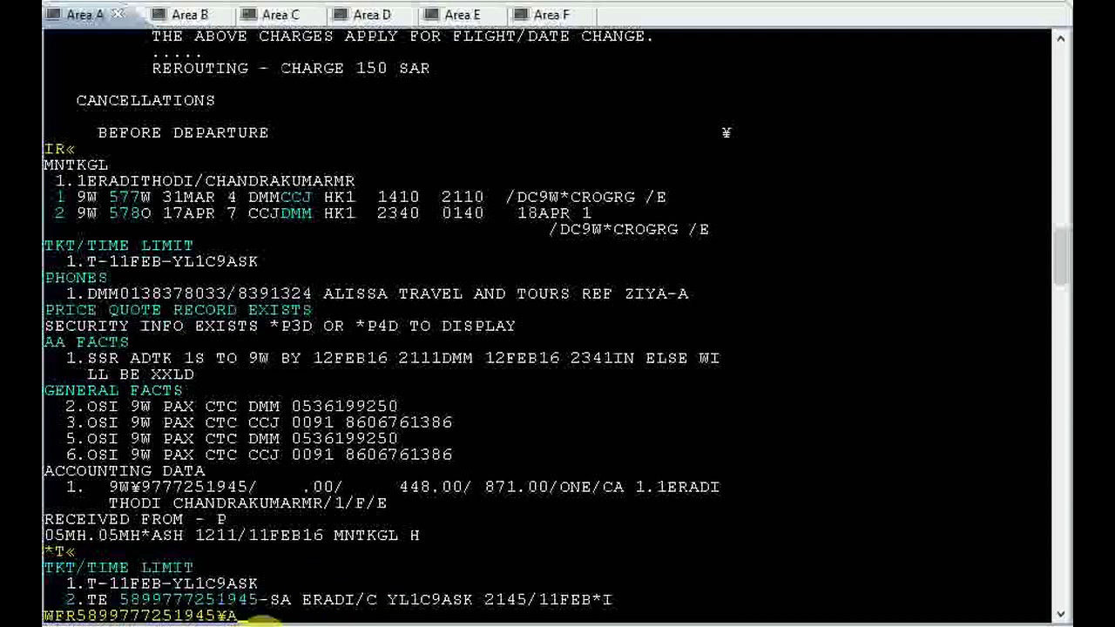
{"action": "type", "text": "9W"}
{"action": "key", "text": "Return"}
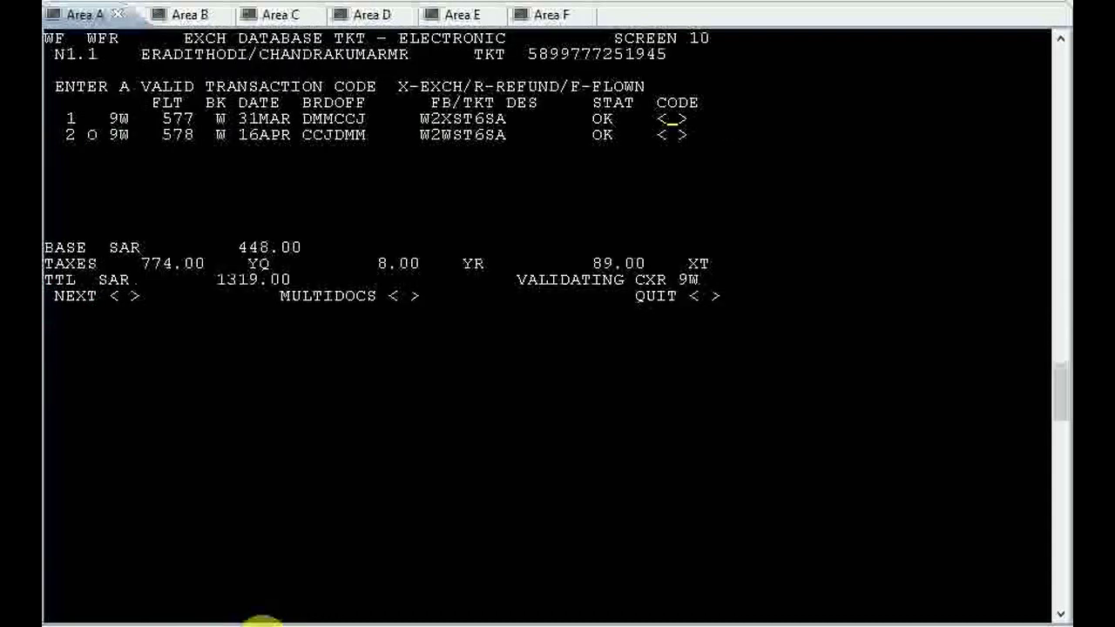
{"action": "type", "text": "XXX"}
{"action": "key", "text": "Return"}
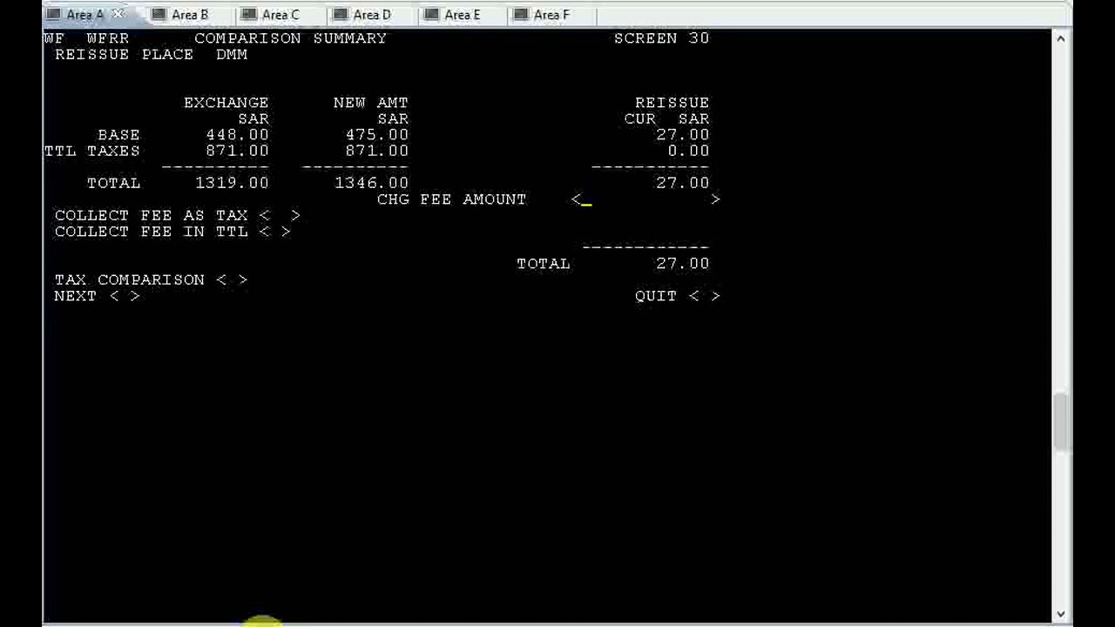
Step: Review the exchange, new and reissue totals in the comparison summary, leave the change fee blank, and continue to the ticketing instructions
{"action": "key", "text": "Tab"}
{"action": "key", "text": "Tab"}
{"action": "key", "text": "Tab"}
{"action": "type", "text": "X"}
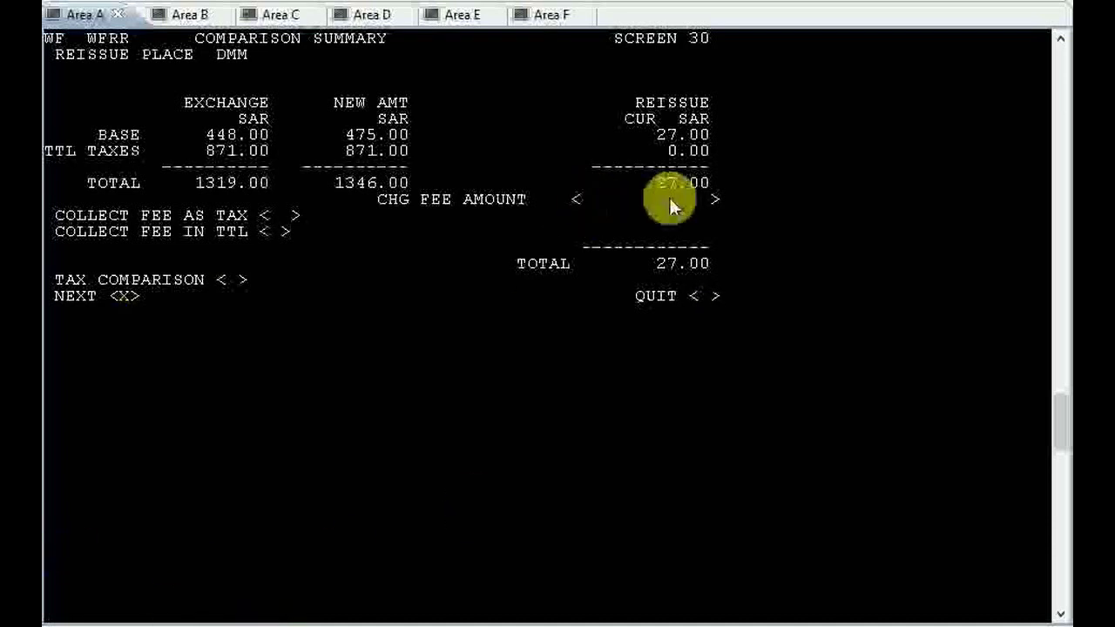
{"action": "left_click_drag", "start_coordinate": [652, 182], "coordinate": [710, 183]}
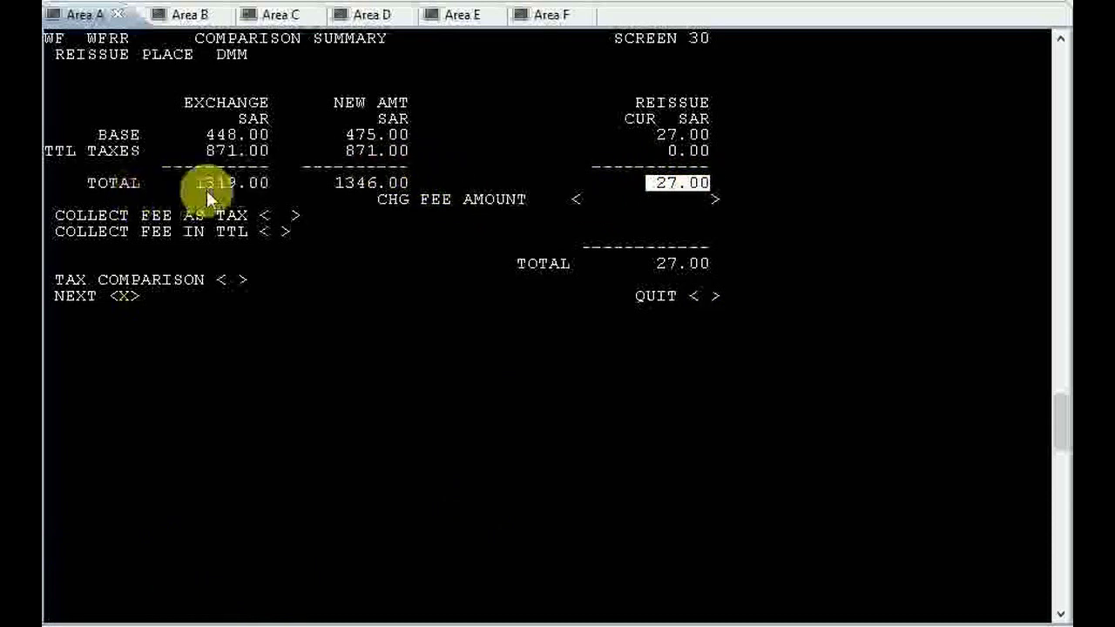
{"action": "left_click_drag", "start_coordinate": [195, 183], "coordinate": [409, 183]}
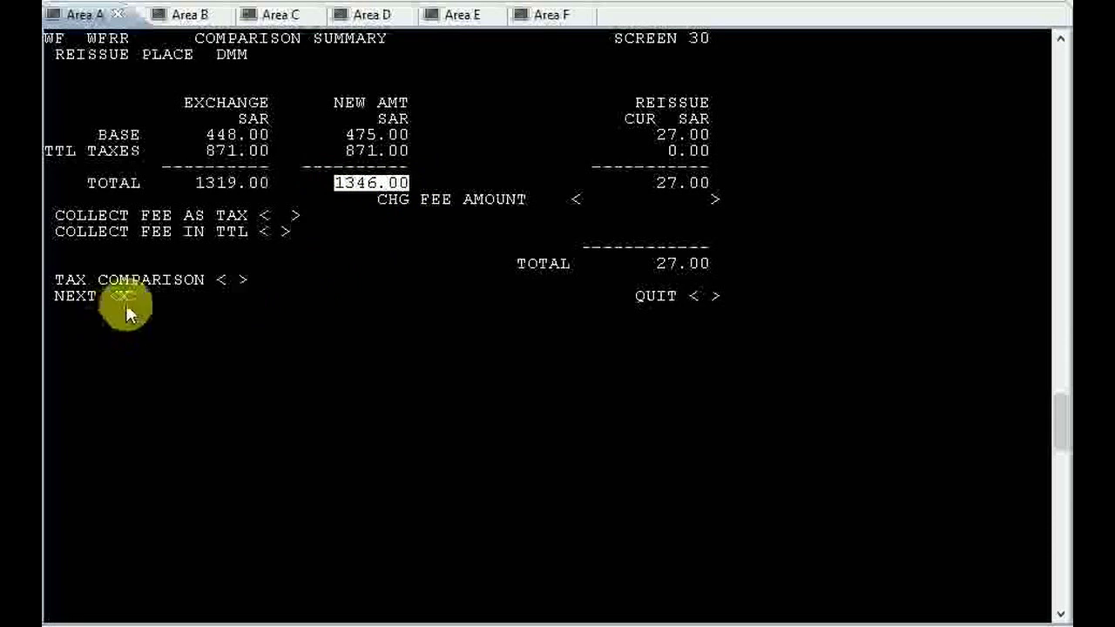
{"action": "left_click", "coordinate": [623, 327]}
{"action": "key", "text": "Return"}
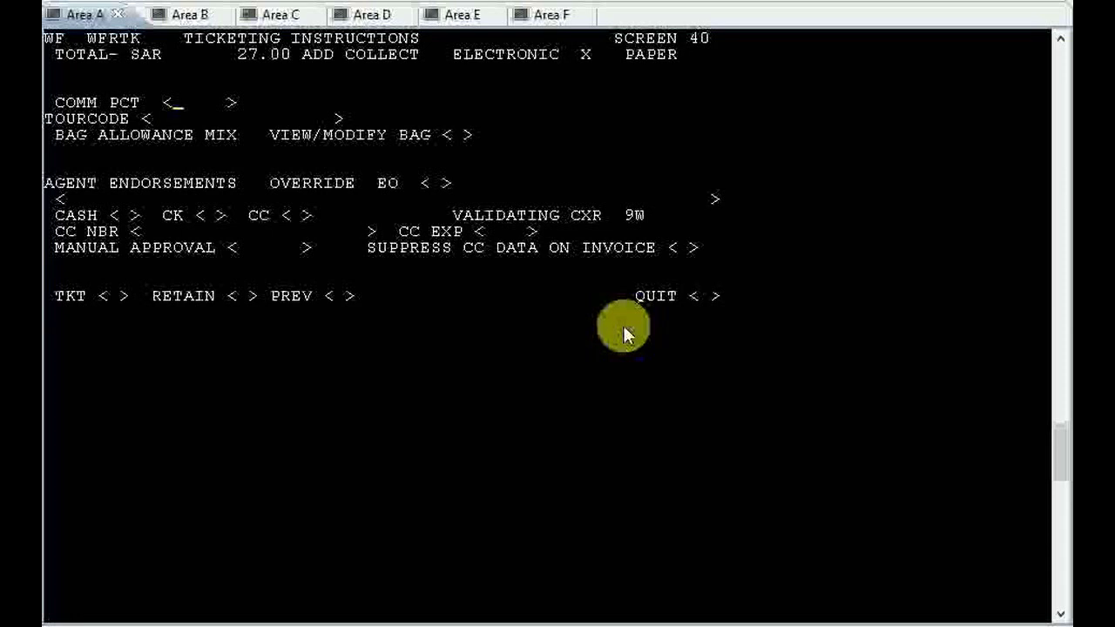
Step: Set the commission percentage to 0 and mark CASH with X as the form of payment in the ticketing instructions
{"action": "type", "text": "0"}
{"action": "key", "text": "Tab"}
{"action": "key", "text": "Tab"}
{"action": "key", "text": "Tab"}
{"action": "key", "text": "Tab"}
{"action": "type", "text": "X"}
Step: Mark TKT with X and submit the ticketing instructions to issue the exchanged electronic ticket
{"action": "key", "text": "Tab"}
{"action": "key", "text": "Tab"}
{"action": "key", "text": "Tab"}
{"action": "key", "text": "Tab"}
{"action": "key", "text": "Tab"}
{"action": "key", "text": "Tab"}
{"action": "type", "text": "X"}
{"action": "key", "text": "Return"}
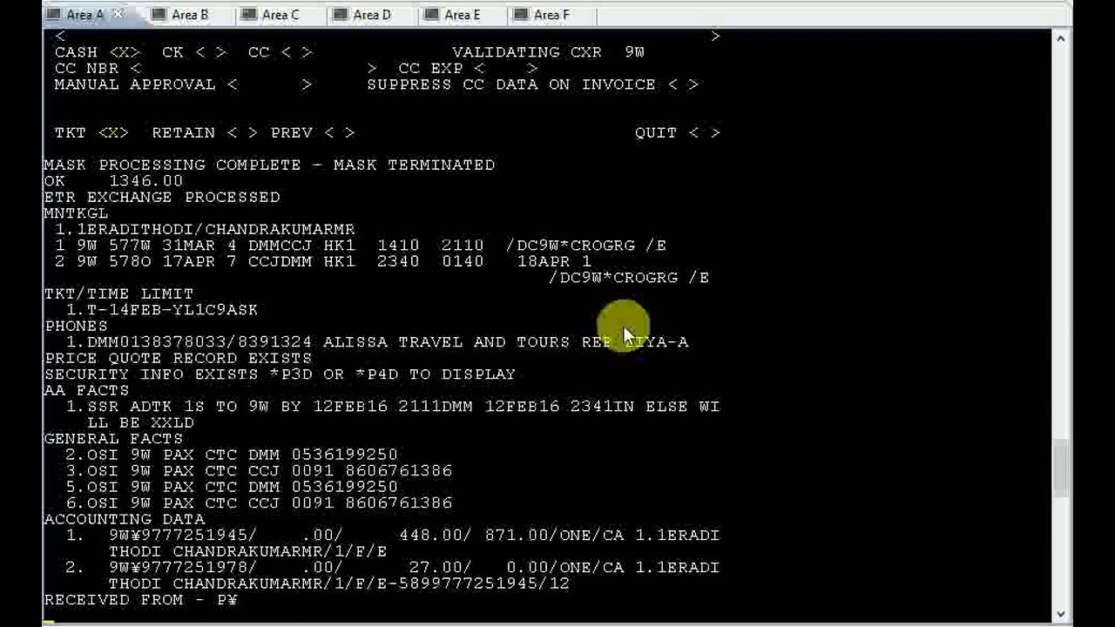
Step: Redisplay the reissued booking with IR and list its ticket numbers with *T
{"action": "type", "text": "IR«"}
{"action": "key", "text": "Return"}
{"action": "type", "text": "*T«"}
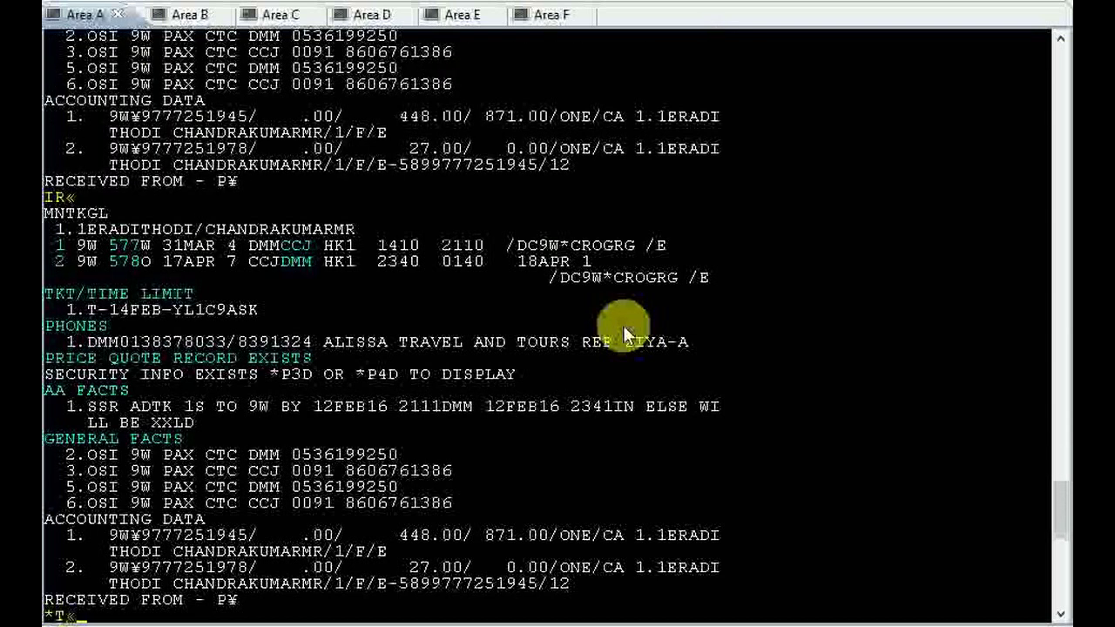
{"action": "key", "text": "Return"}
Step: Display the electronic ticket record of the new ticket on line 3 with WETR*3
{"action": "type", "text": "WETR3«"}
{"action": "key", "text": "Return"}
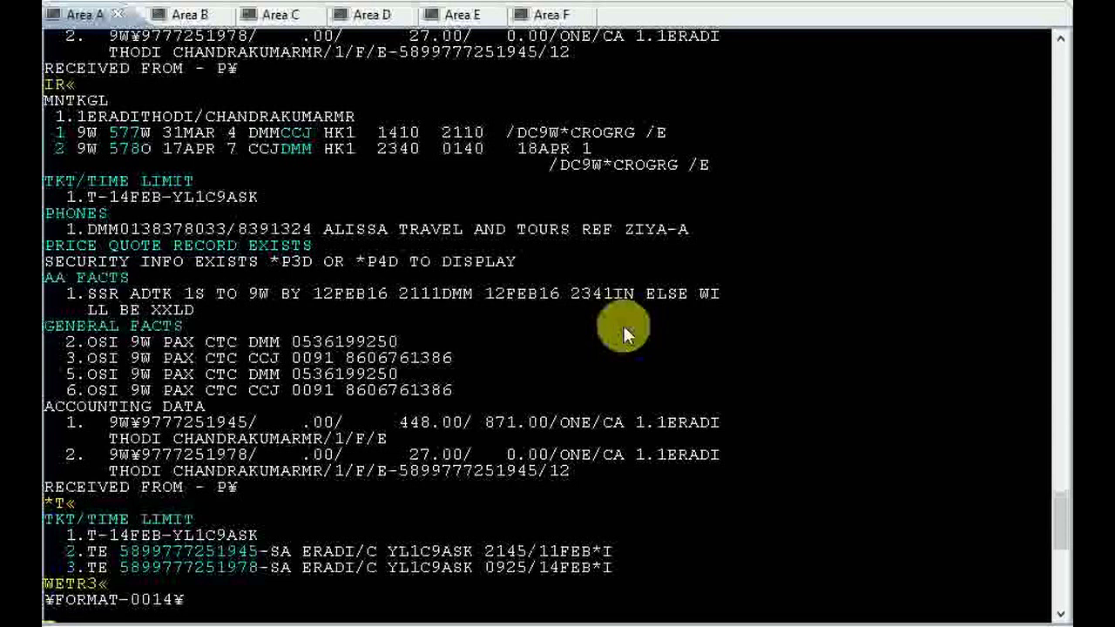
{"action": "type", "text": "WETR3"}
{"action": "key", "text": "Return"}
{"action": "type", "text": "WETR*3"}
{"action": "key", "text": "Return"}
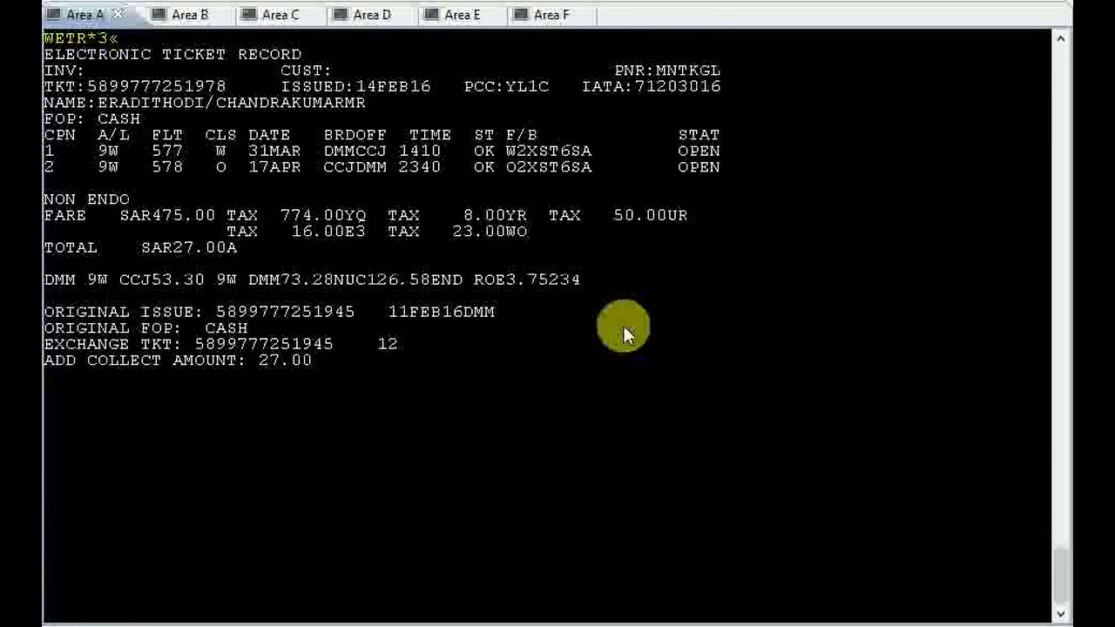
Step: Display the original ticket's record on line 2 with WETR*2, and return to the booking with IR
{"action": "type", "text": "WETR*2"}
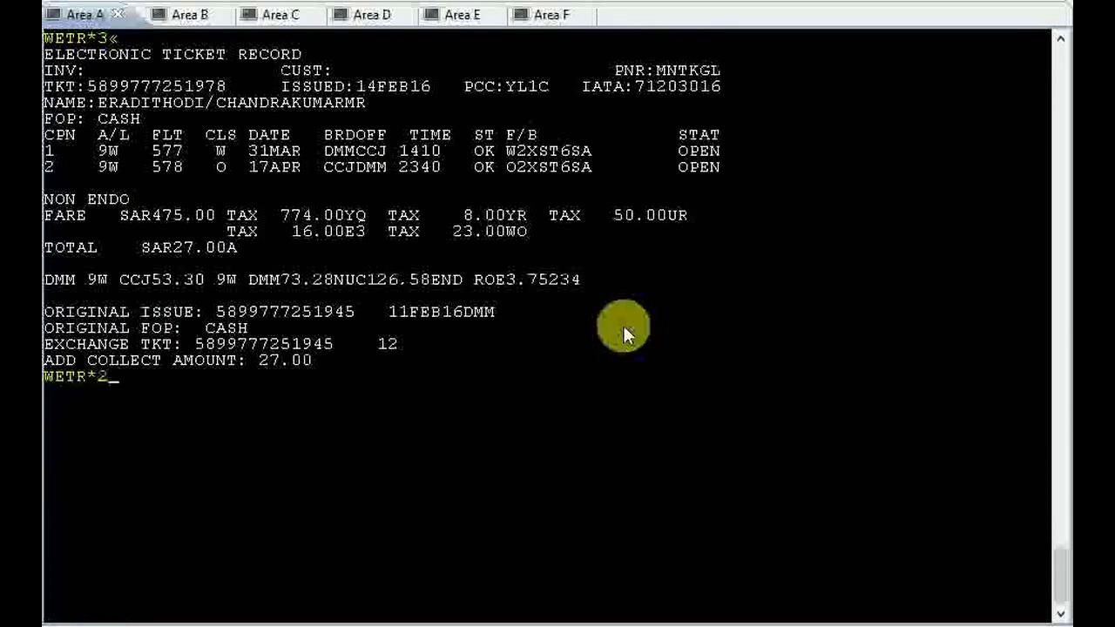
{"action": "key", "text": "Return"}
{"action": "type", "text": "IR"}
{"action": "key", "text": "Return"}
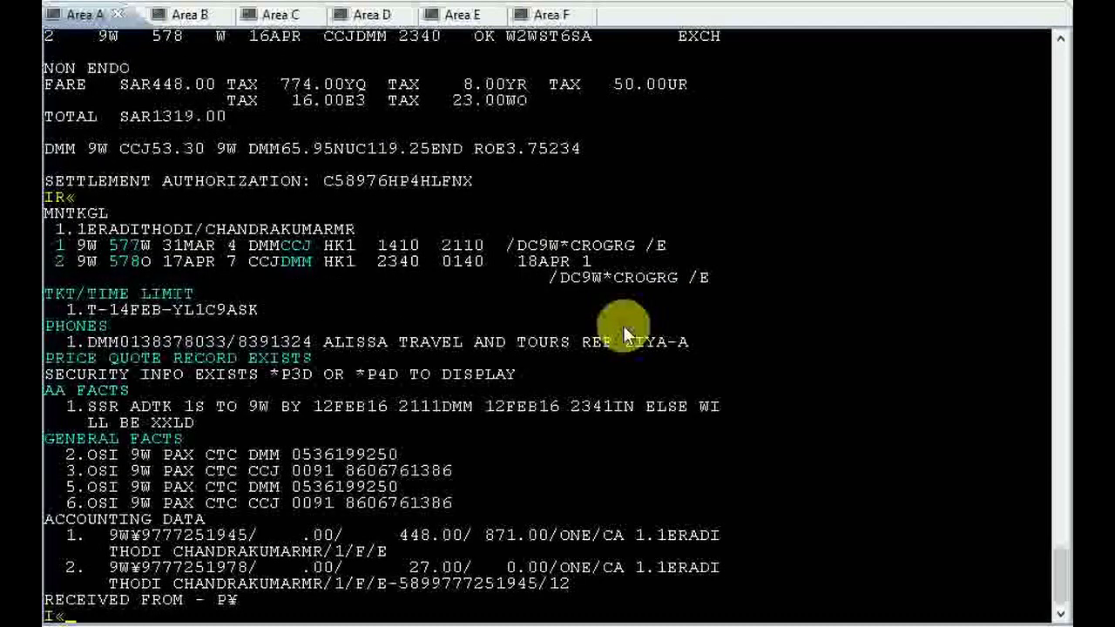